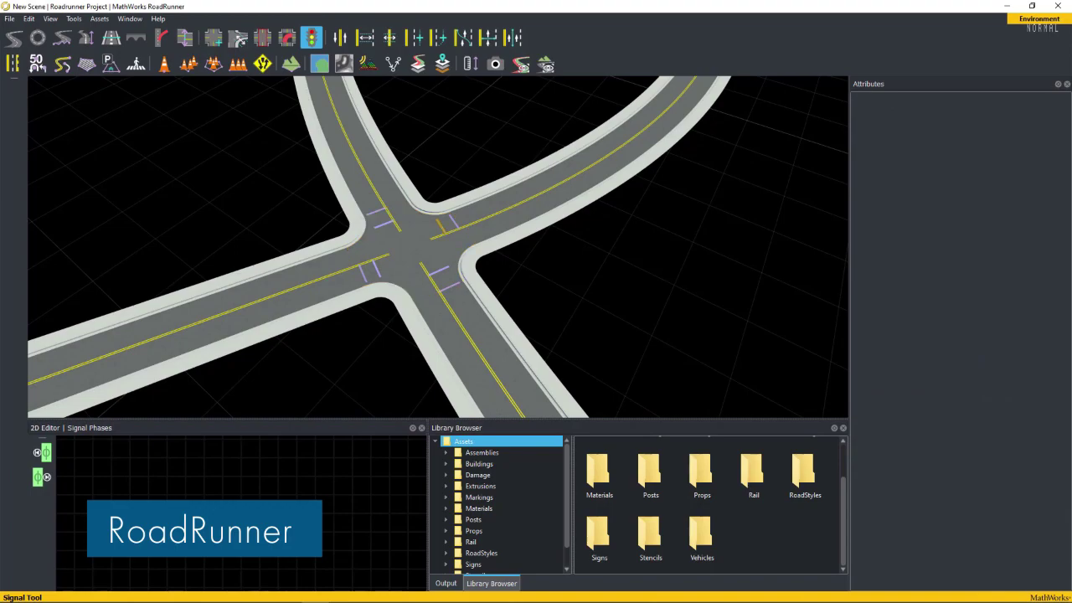
- Pair the crossroads junction gate with the ProtectedLeft1 signal assembly
left_click(452, 222)
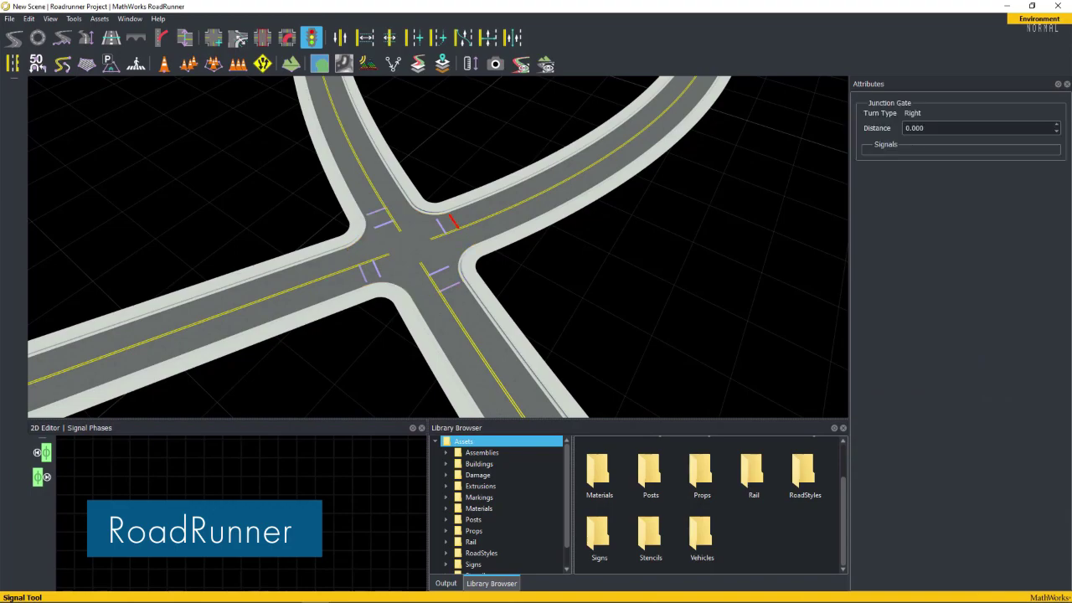
left_click(482, 452)
left_click(702, 473)
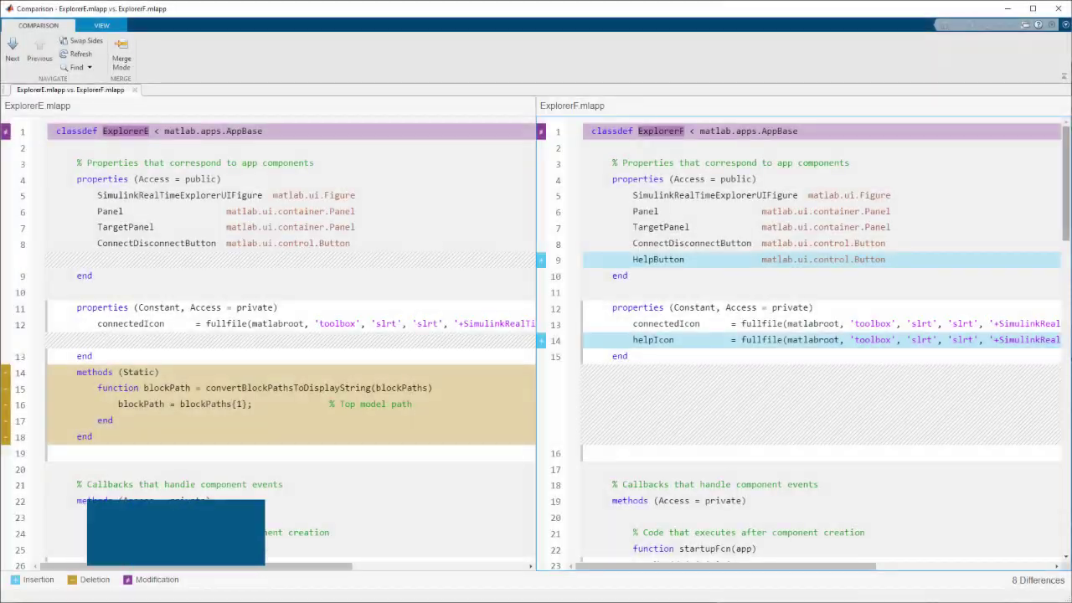
- Scroll through the differences between ExplorerE.mlapp and ExplorerF.mlapp
scroll(536, 343, "down", 3)
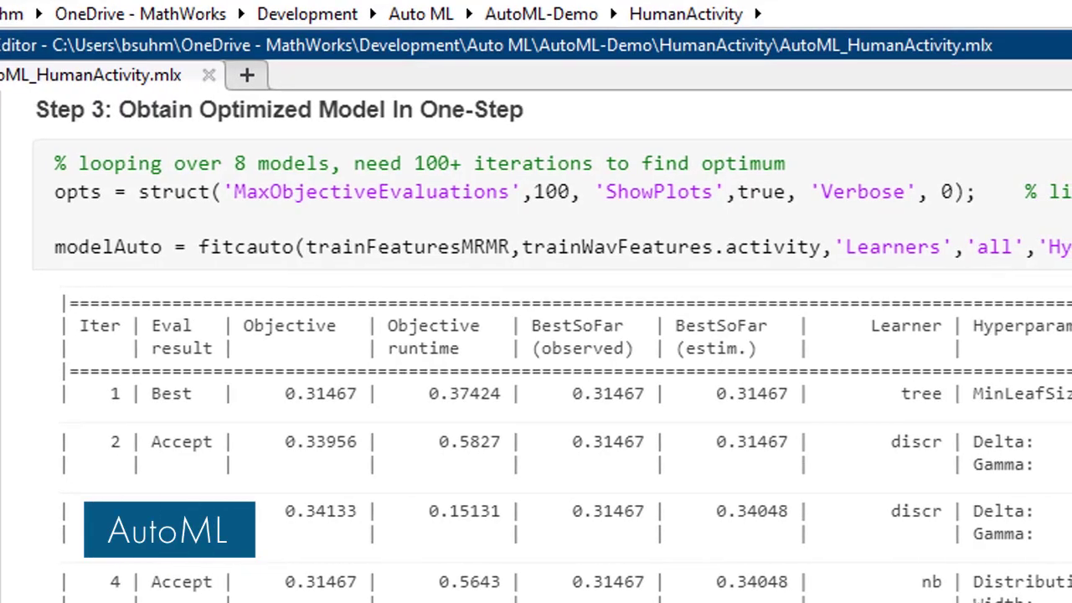
scroll(549, 351, "right", 3)
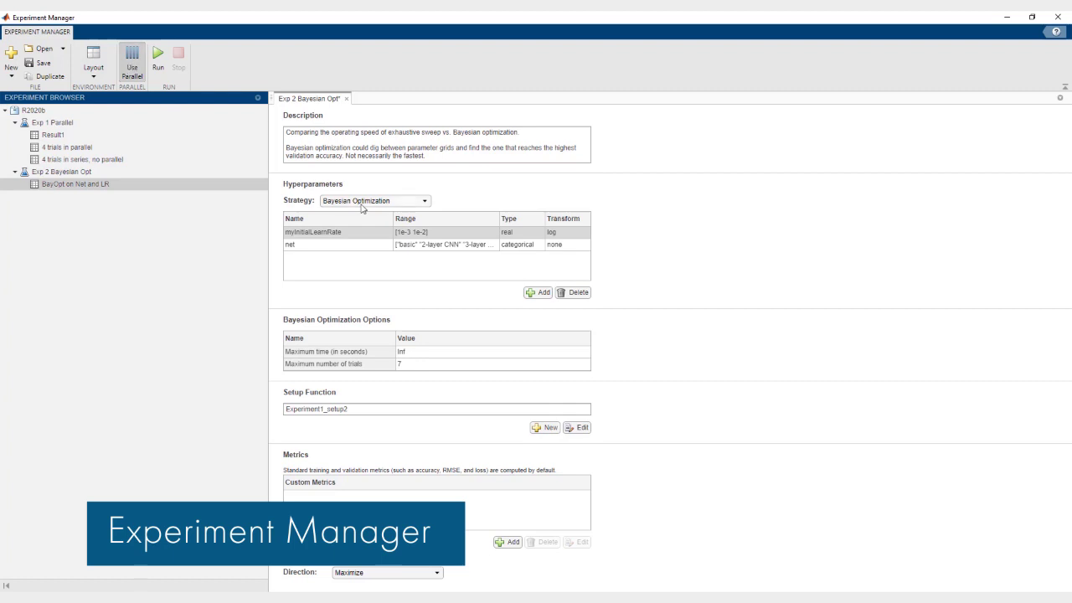
- Keep Bayesian Optimization as the strategy and set the learning-rate range to [5e-4 5e-3]
left_click(363, 203)
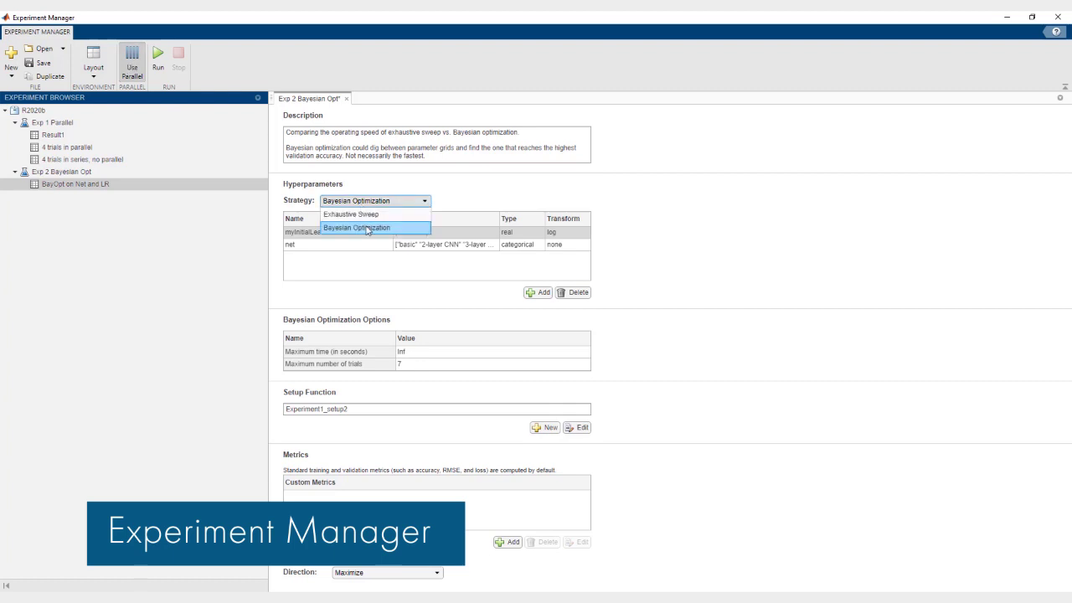
left_click(370, 231)
double_click(399, 232)
key("Delete")
type("5")
key("Right")
key("Right")
key("Delete")
type("4")
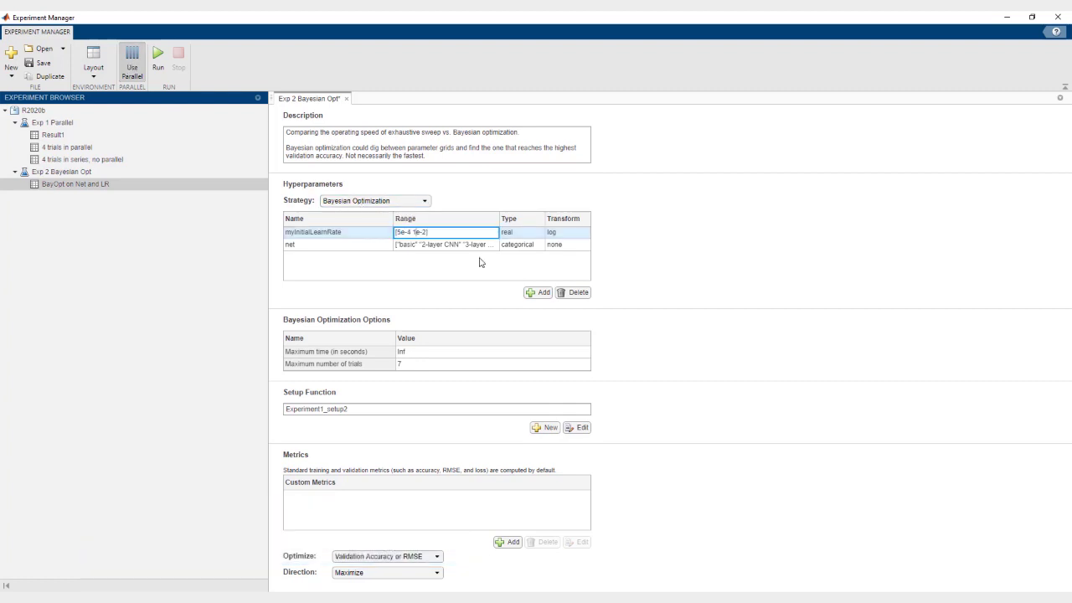
left_click(616, 233)
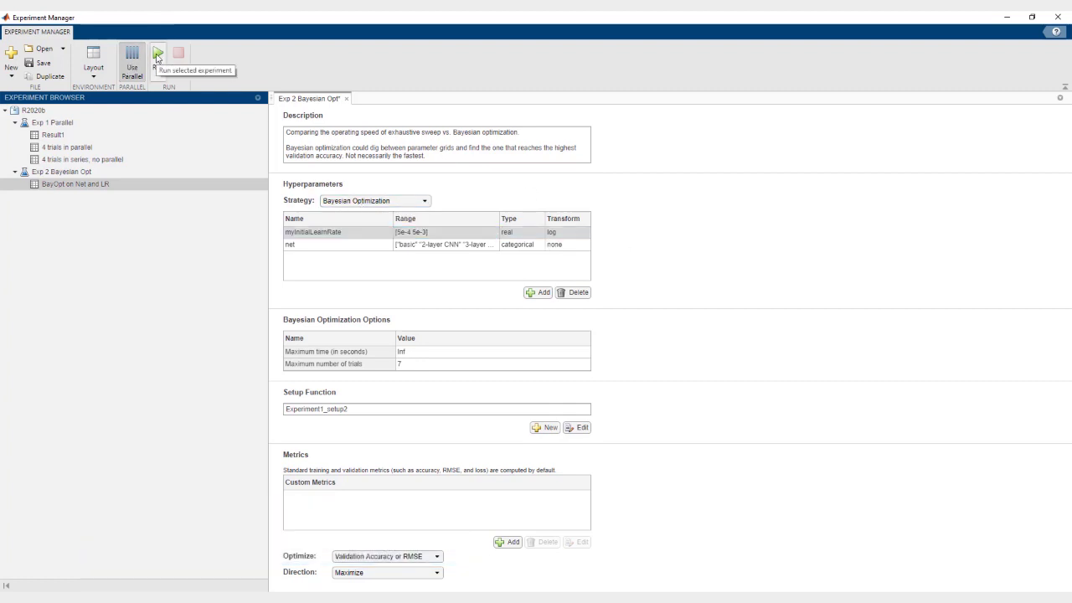
- Run the experiment and open the completed BayOpt on Net and LR results
left_click(158, 55)
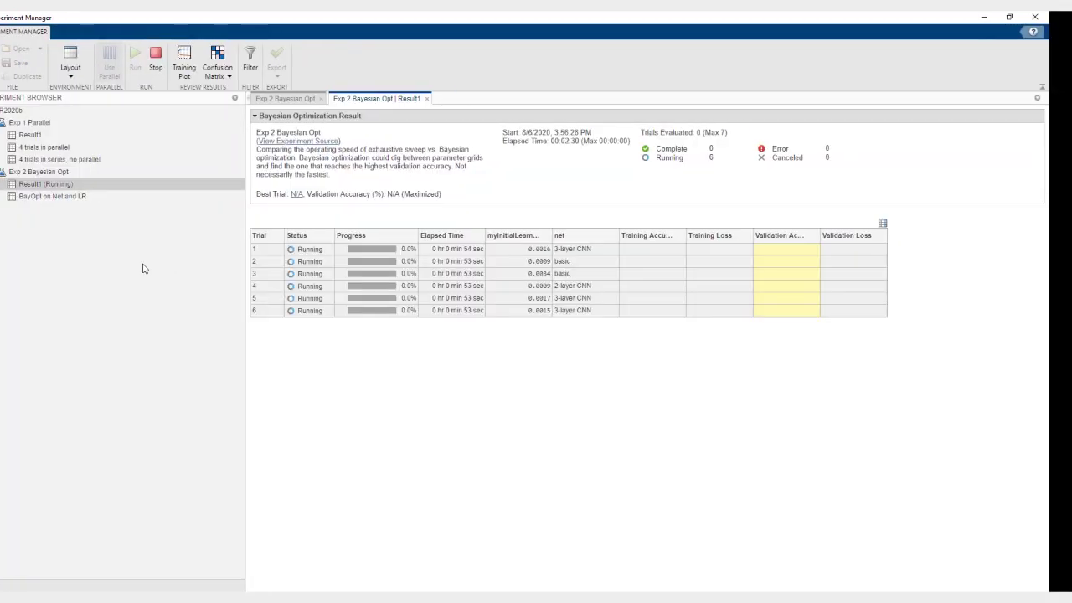
double_click(69, 197)
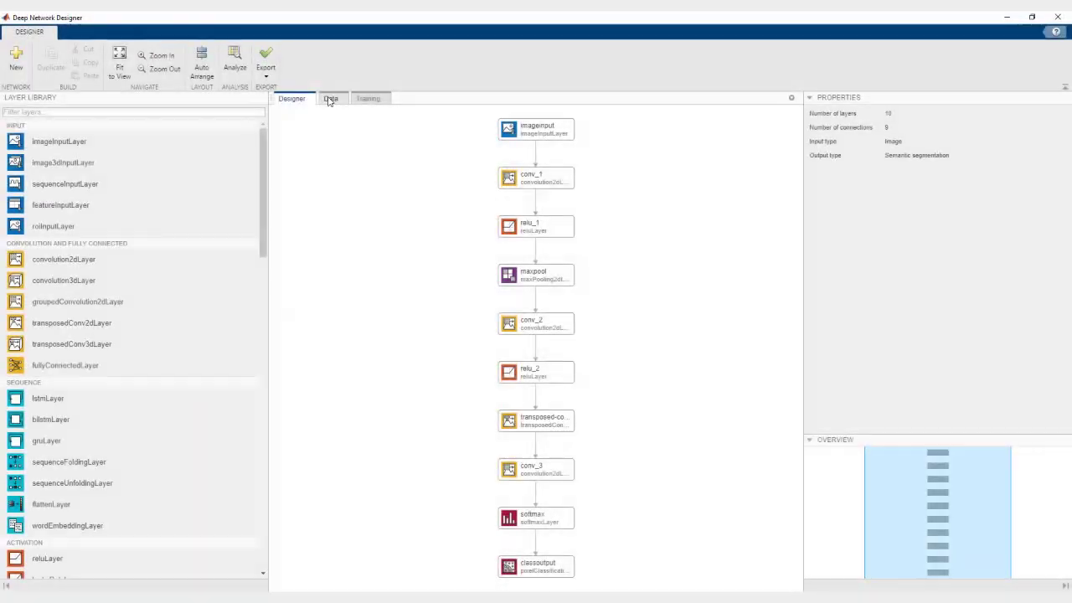
left_click(330, 98)
- Import the training datastore, using CombinedDatastore as the validation data
left_click(23, 76)
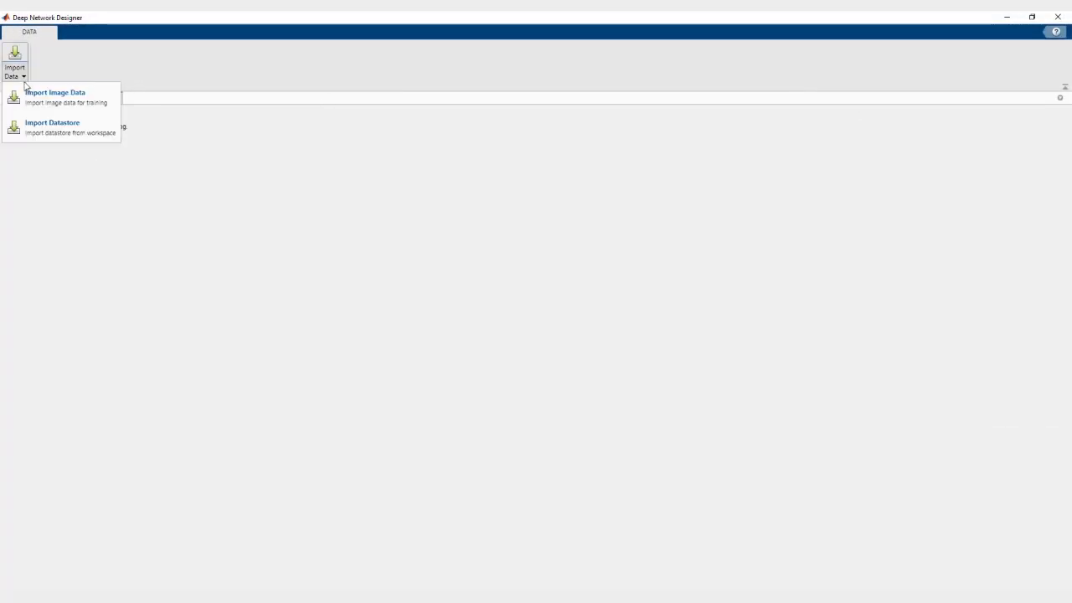
left_click(52, 126)
left_click(553, 302)
left_click(575, 318)
left_click(596, 349)
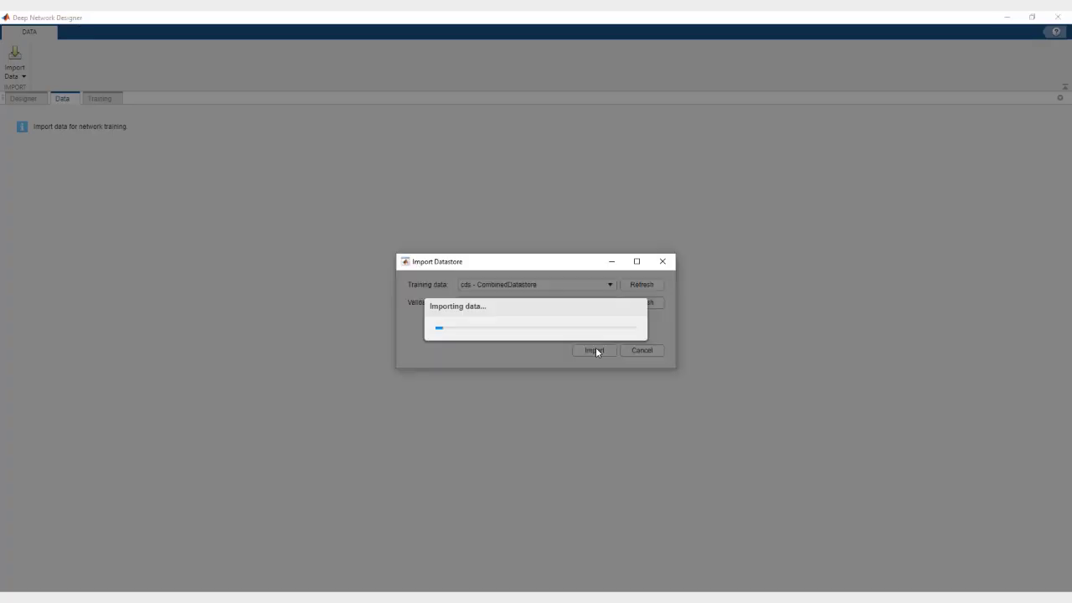
- Set MaxEpochs to 100 and MiniBatchSize to 64, then train the network
left_click(94, 99)
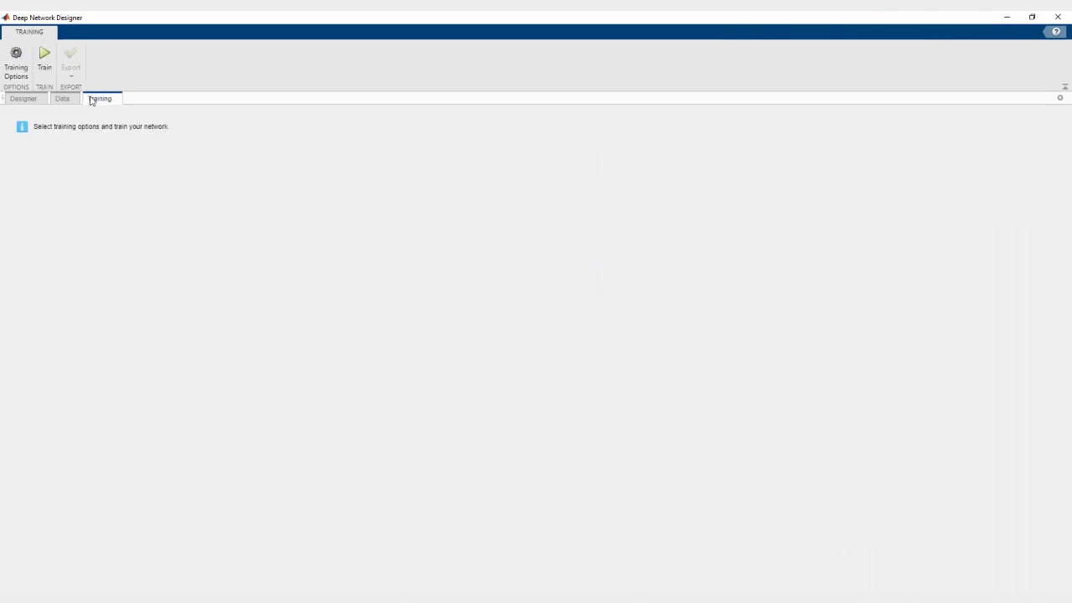
left_click(16, 63)
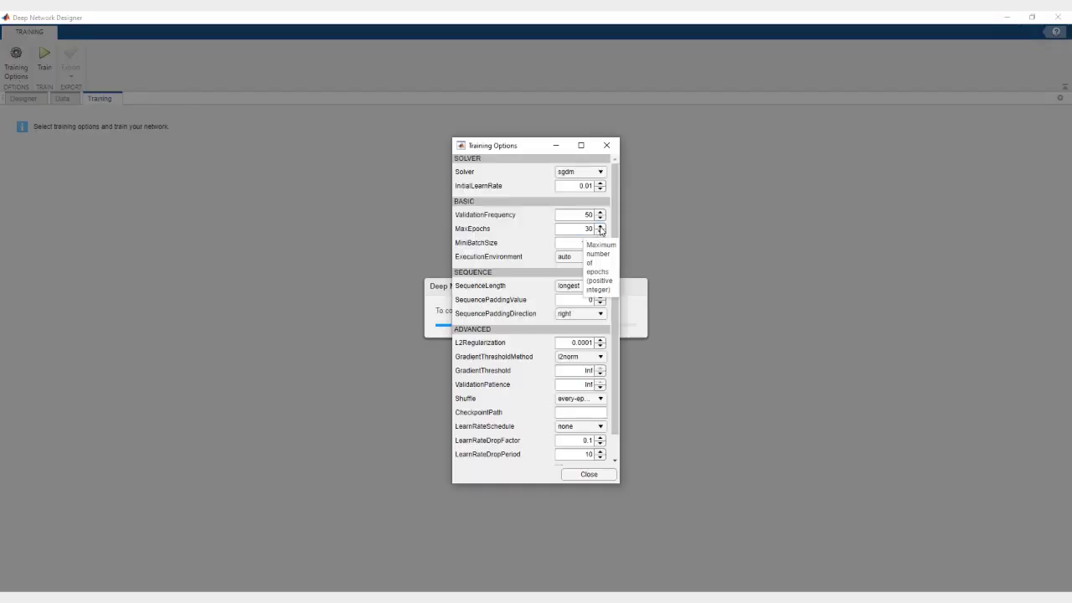
left_click(600, 226)
type("100")
key("Tab")
type("64")
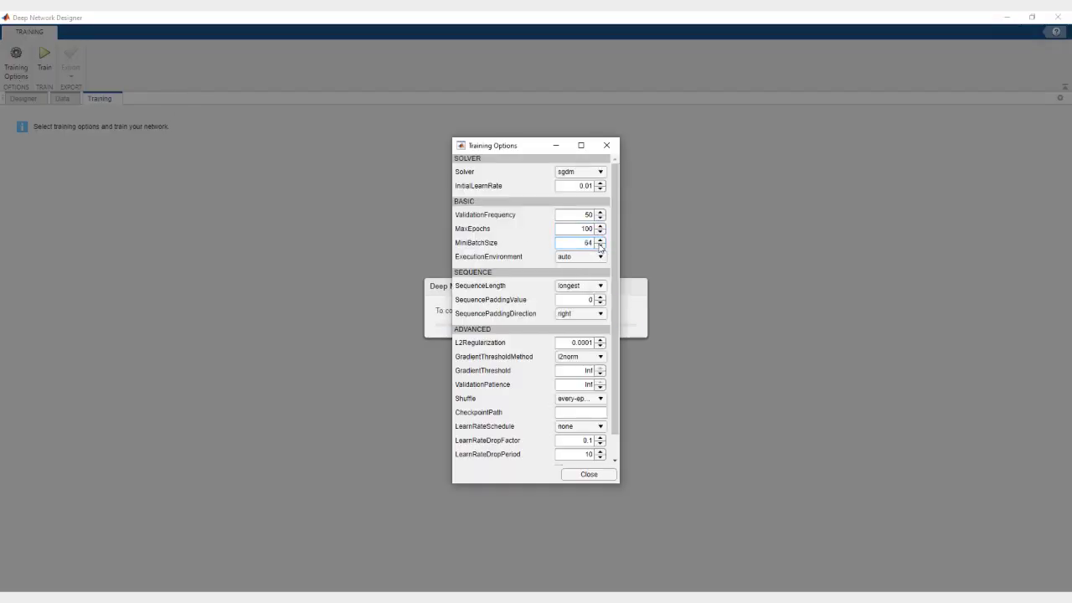
left_click(588, 474)
left_click(45, 57)
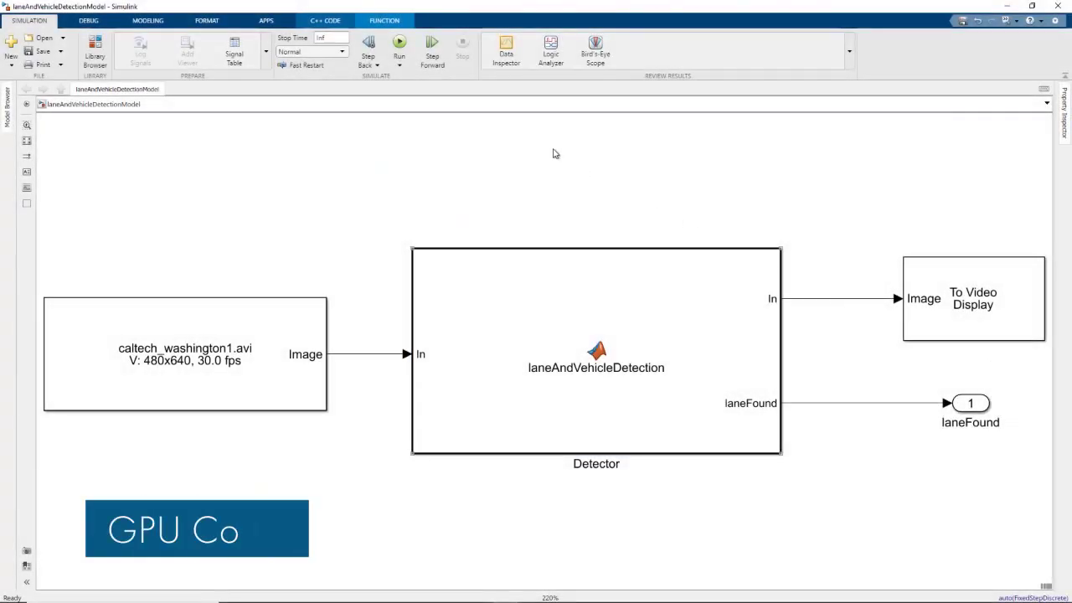
- Simulate laneAndVehicleDetectionModel and view the VehicleDetectorNet0 and lanenet0 header files in the report
left_click(553, 153)
left_click(398, 44)
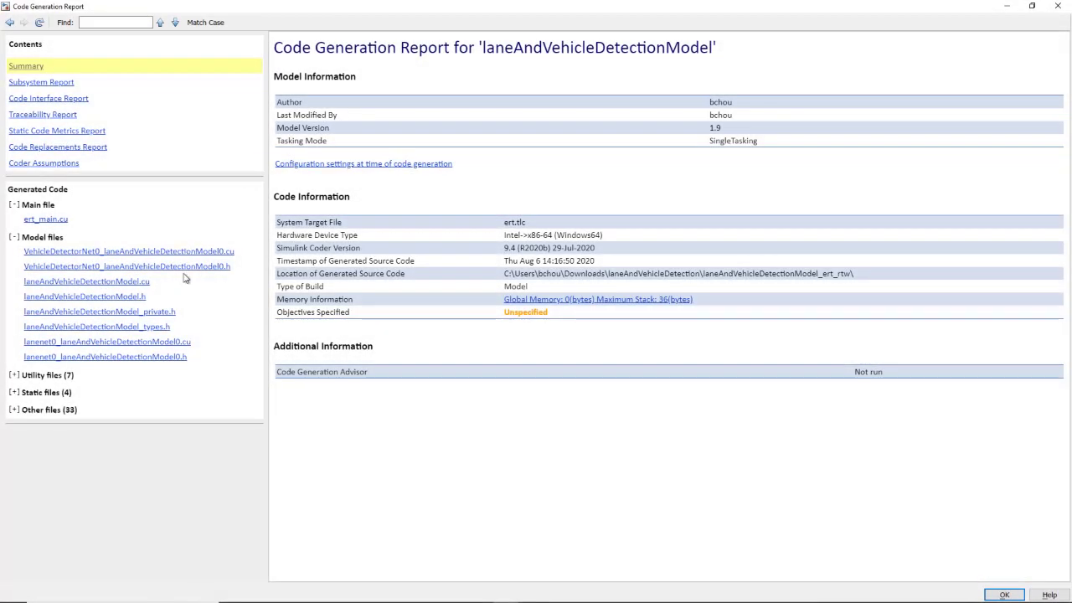
left_click(185, 266)
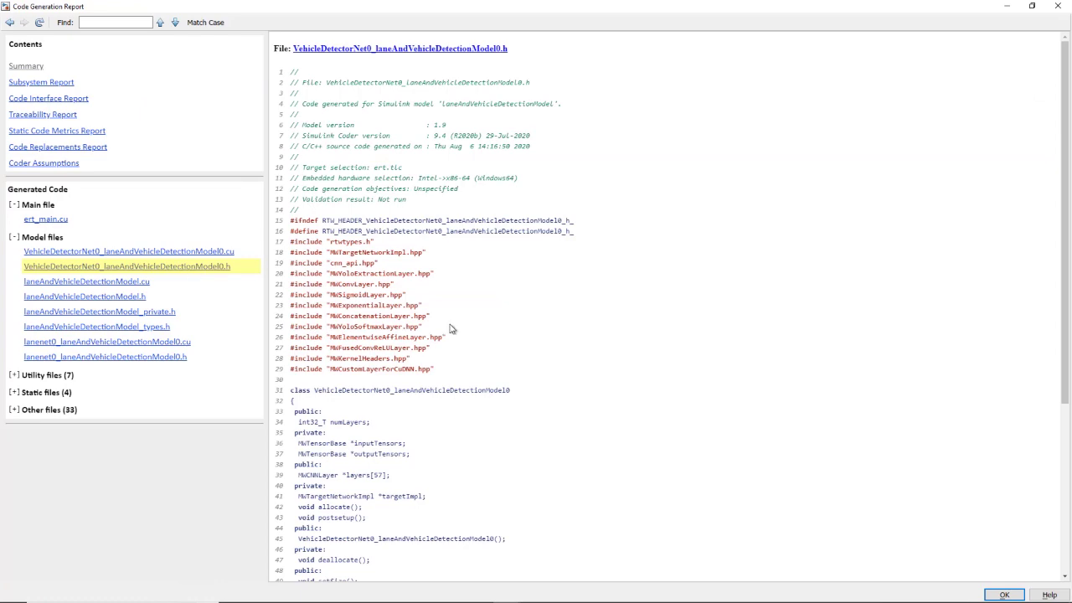
scroll(450, 329, "down", 5)
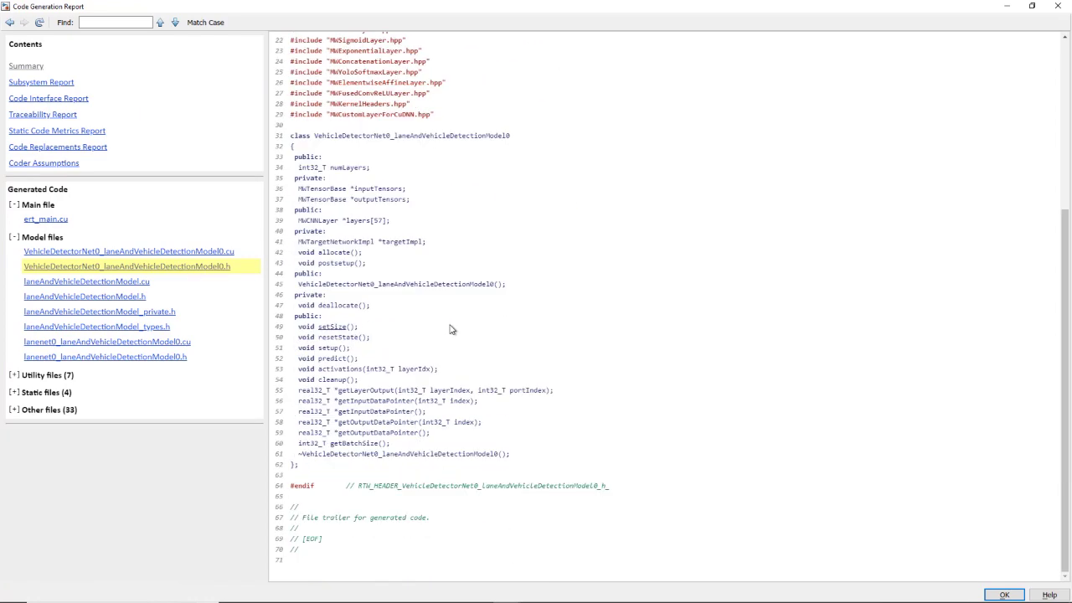
left_click(180, 358)
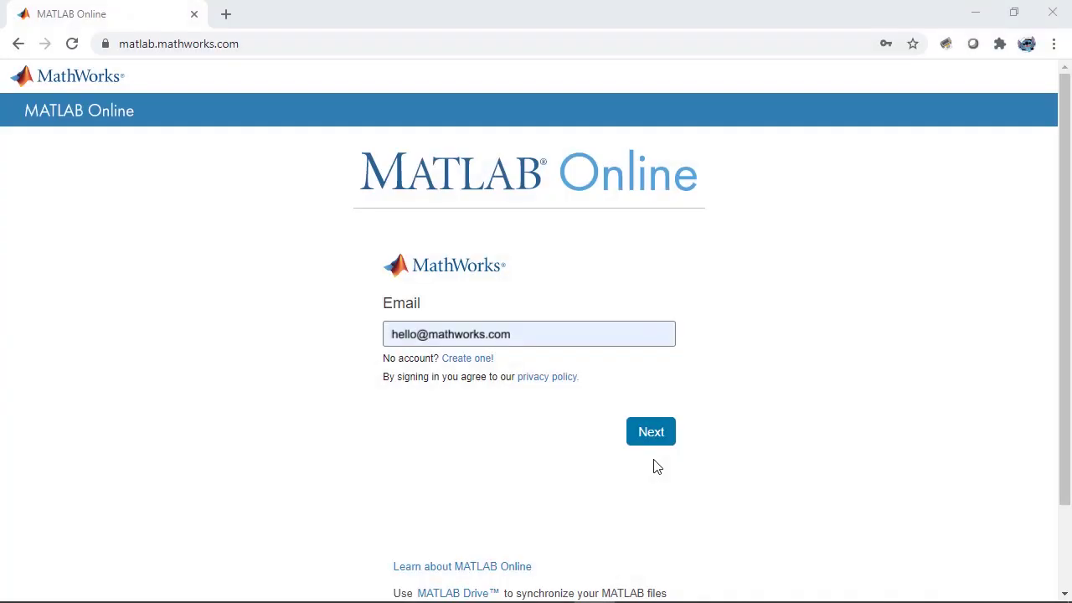
- Continue sign-in with the entered account e-mail and launch Simulink from the Home tab
left_click(653, 434)
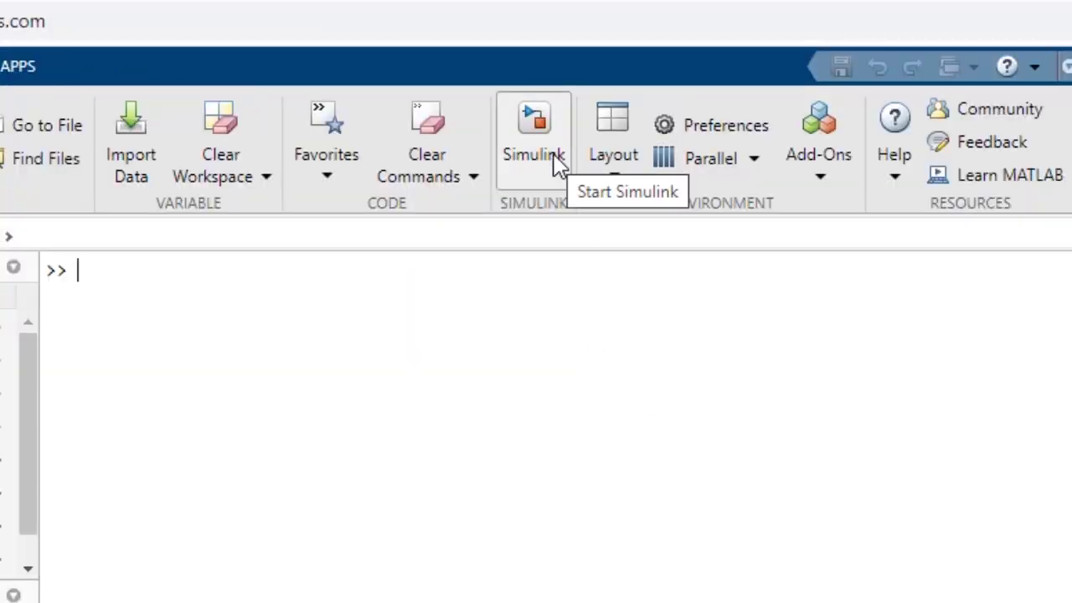
left_click(539, 140)
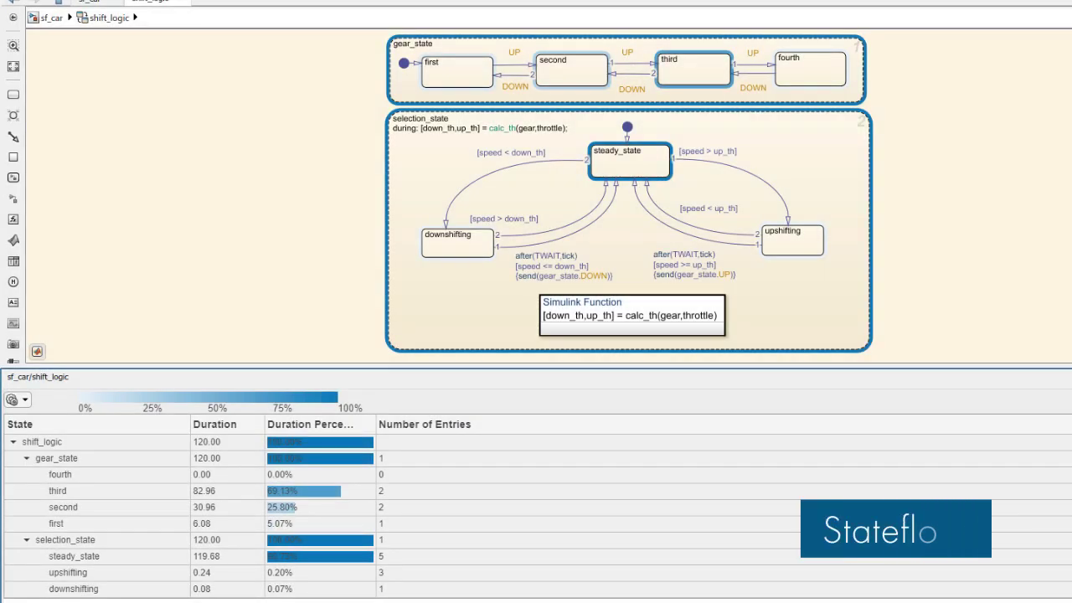
- Enable transition and function activity highlighting in the chart and use the Red colour scheme
left_click(16, 400)
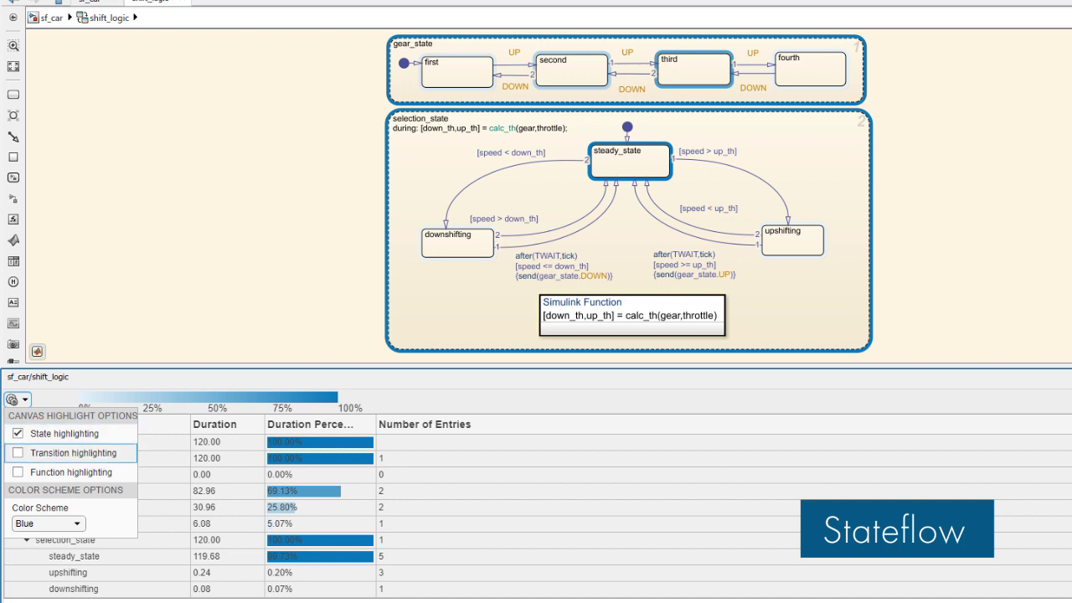
left_click(17, 452)
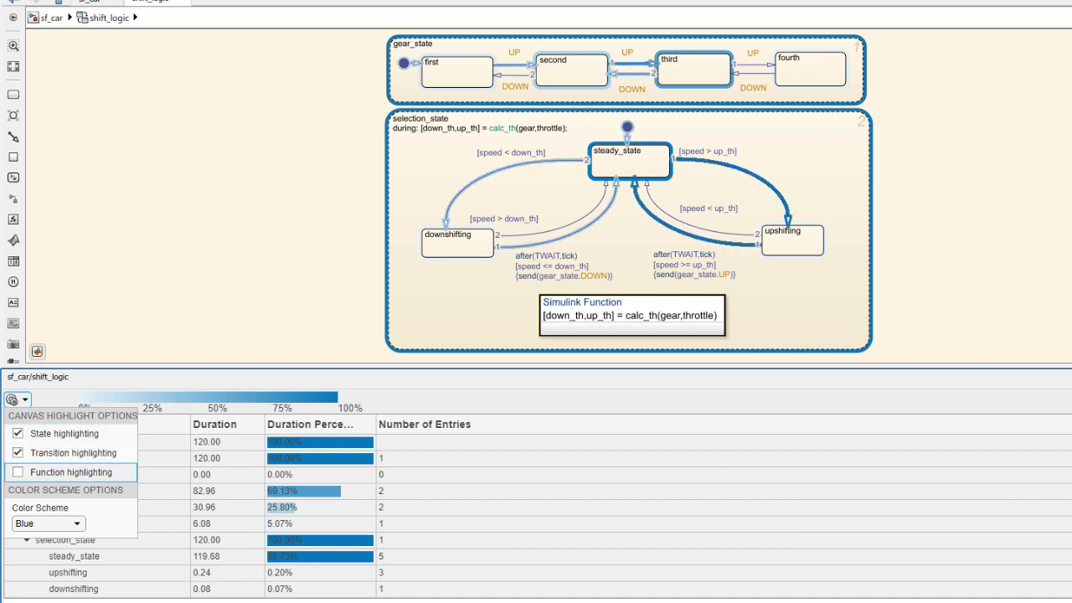
left_click(18, 472)
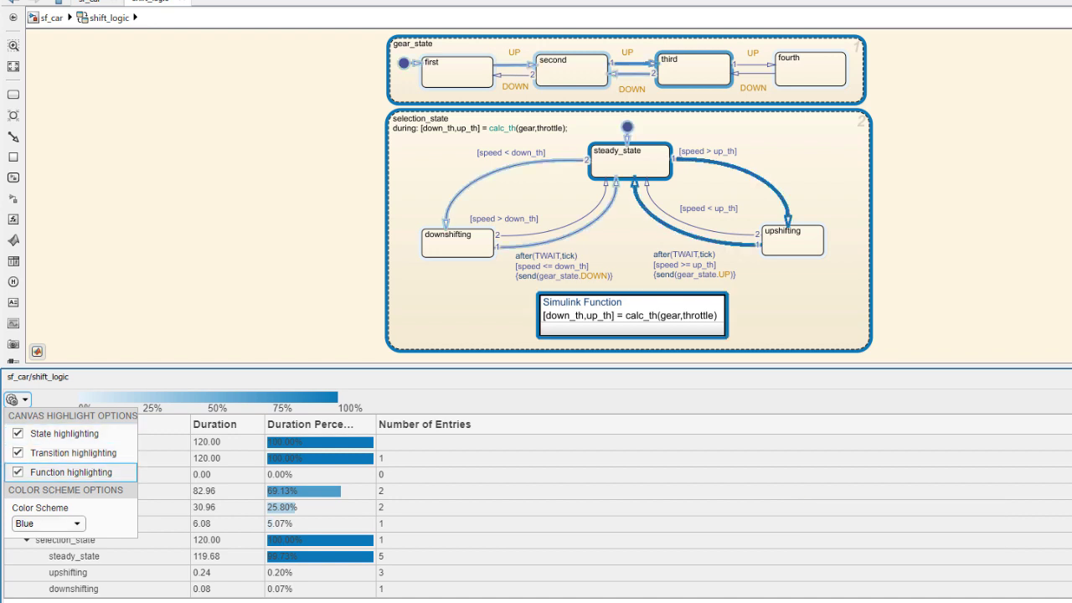
left_click(48, 523)
left_click(25, 559)
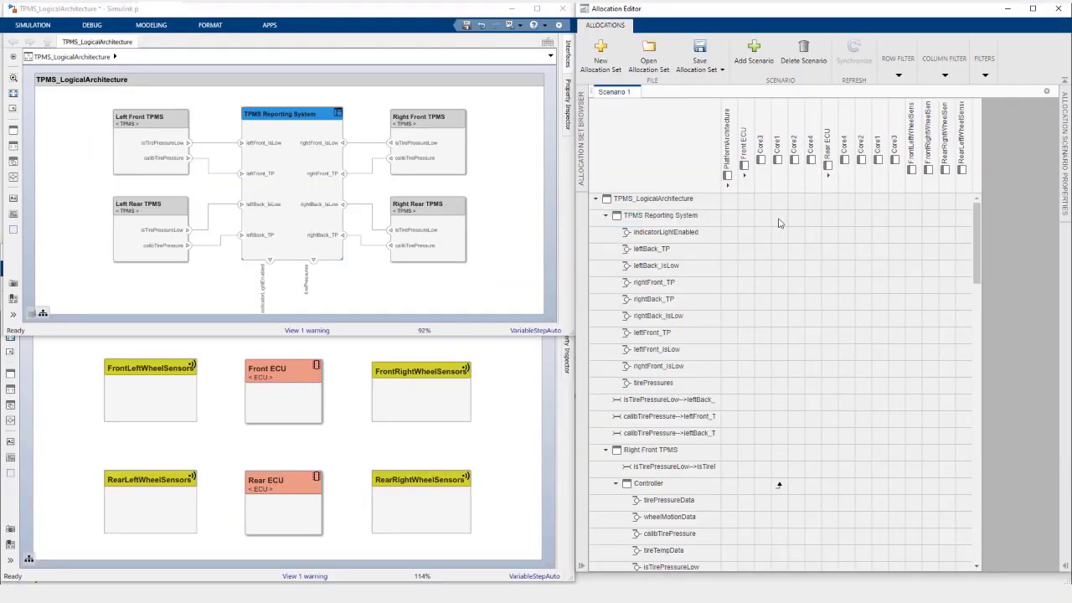
- Mark the Report Low Tire Pressure × TPMS Reporting System cell in the allocation matrix
left_click(779, 219)
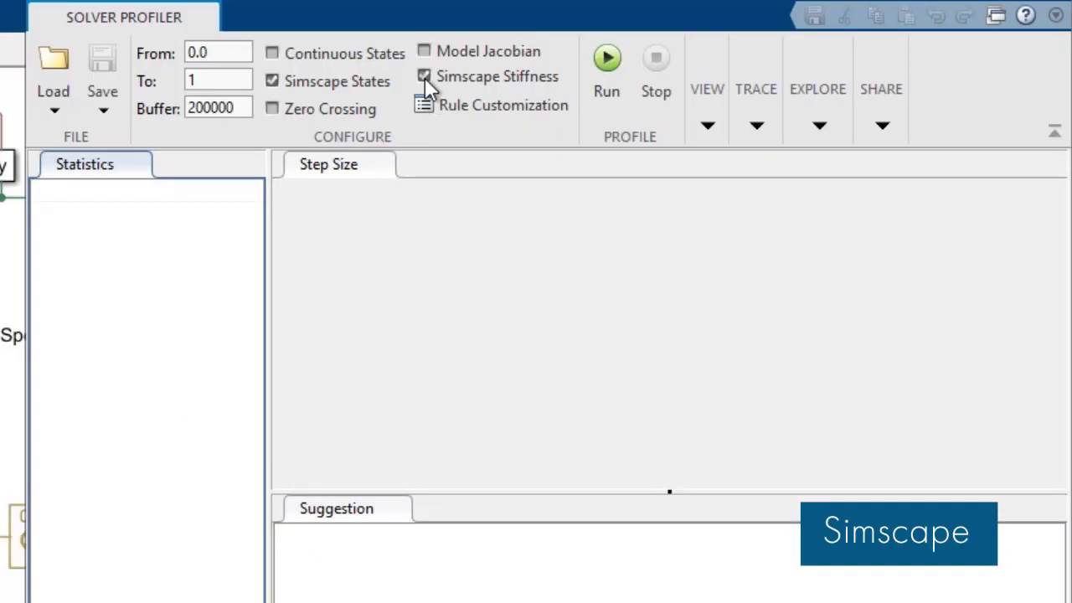
- Run the stiffness profile and highlight the Torque Motor block behind the stiffest eigenvalue state
left_click(609, 57)
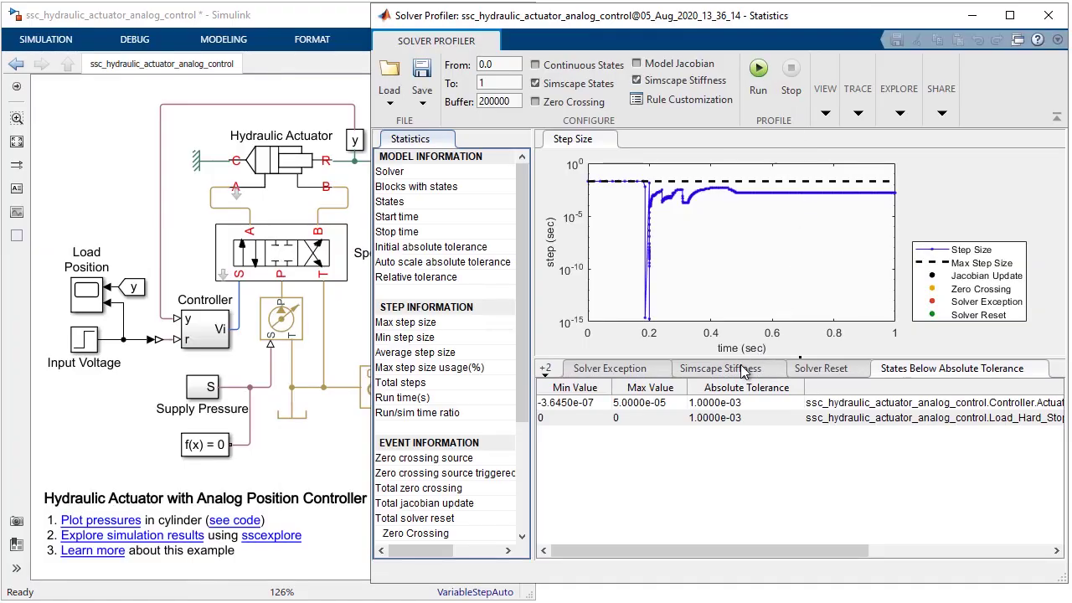
left_click(743, 371)
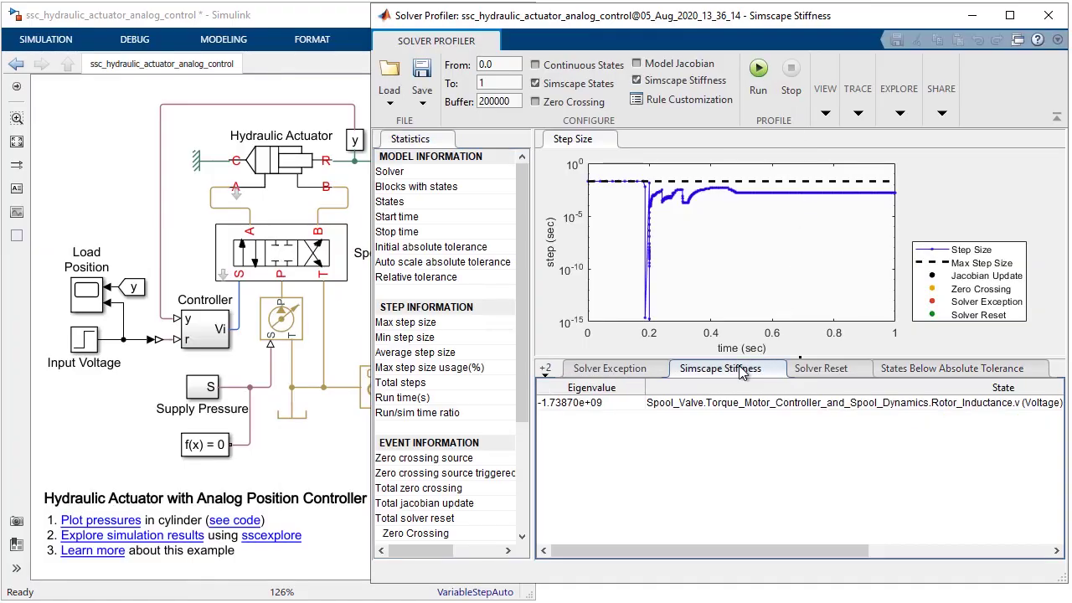
left_click(600, 409)
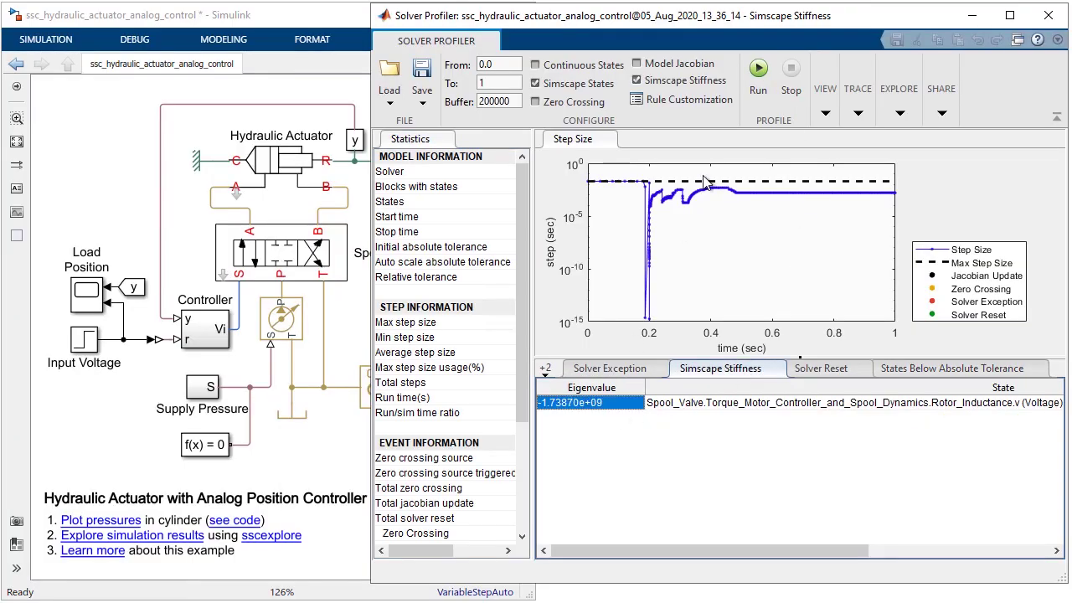
left_click(858, 104)
left_click(869, 149)
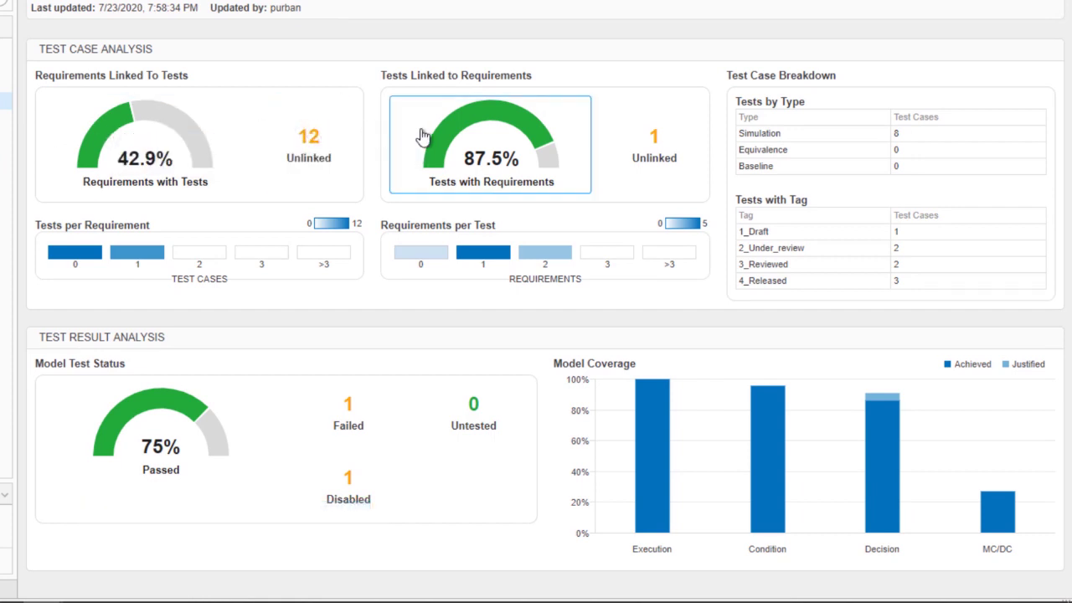
mouse_move(446, 137)
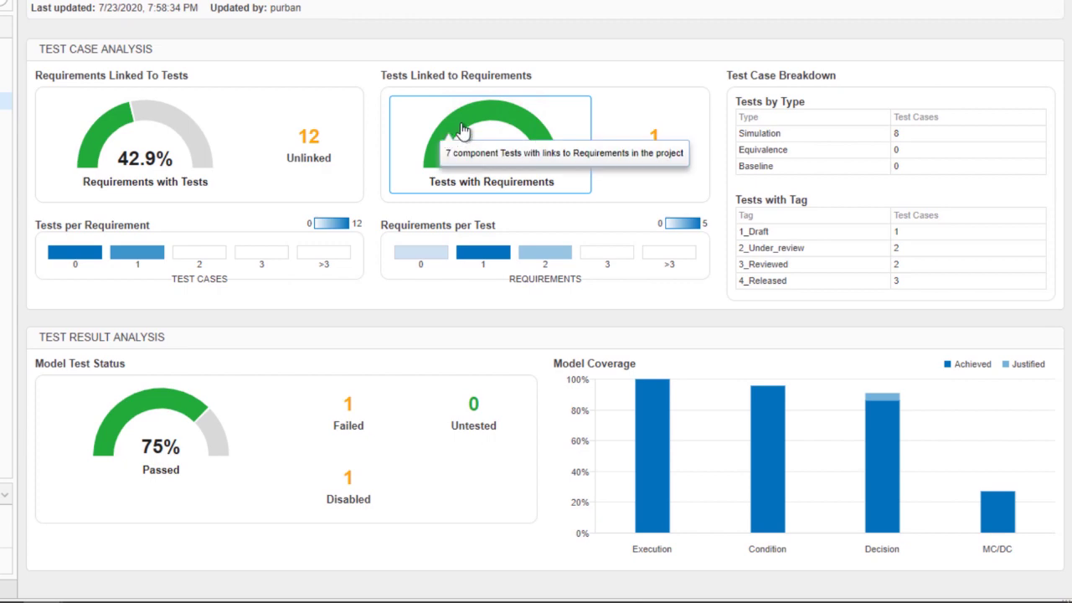